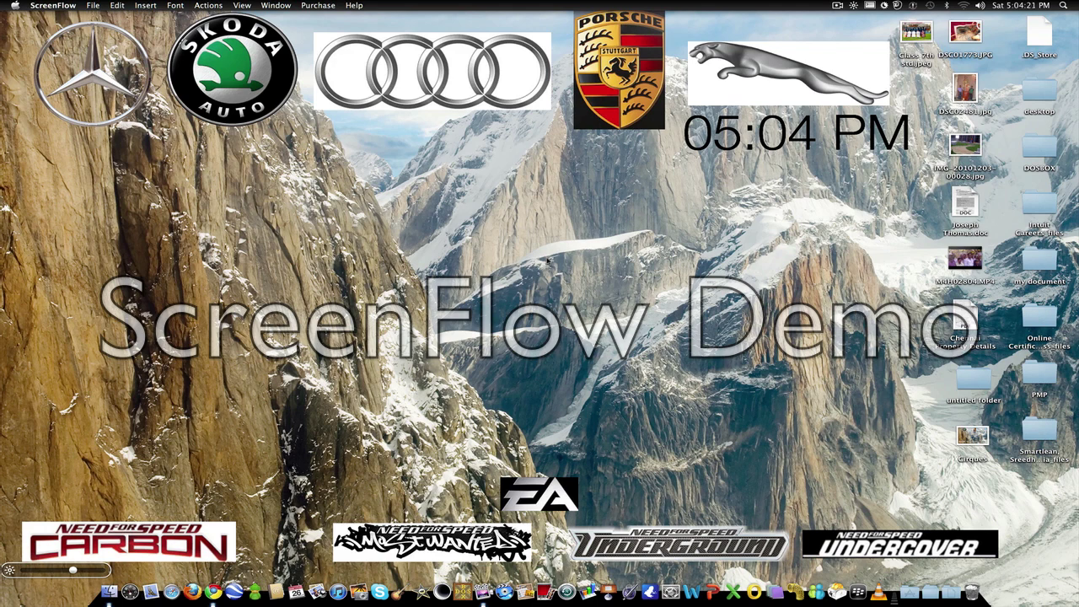
Open DOSBOX > Programs in Finder, then bring up Chrome's Demu action-games page
{"action": "left_click", "coordinate": [1038, 150]}
{"action": "double_click", "coordinate": [1038, 151]}
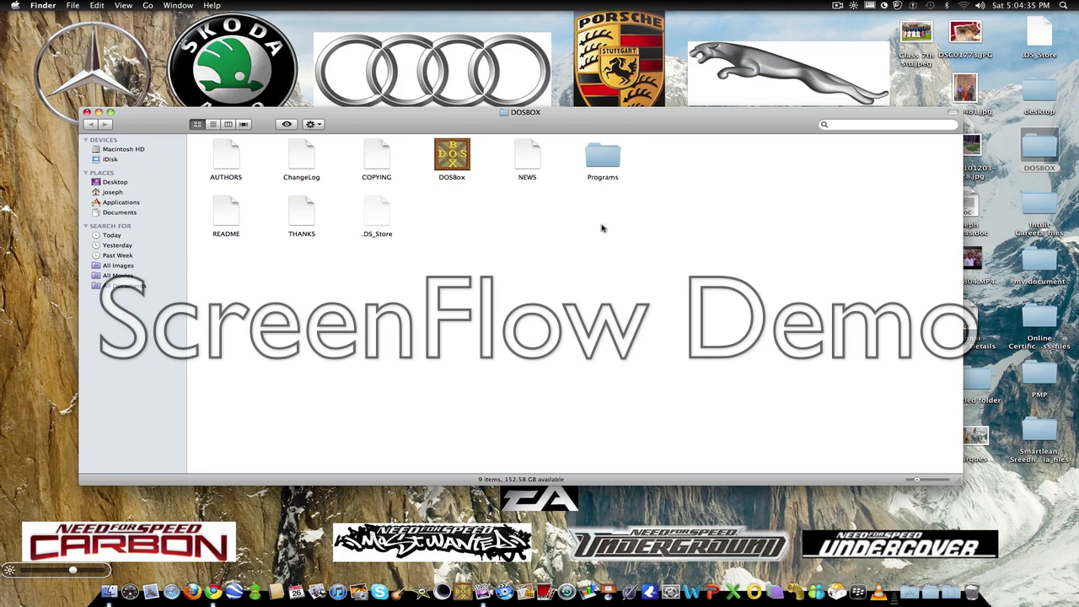
{"action": "double_click", "coordinate": [599, 162]}
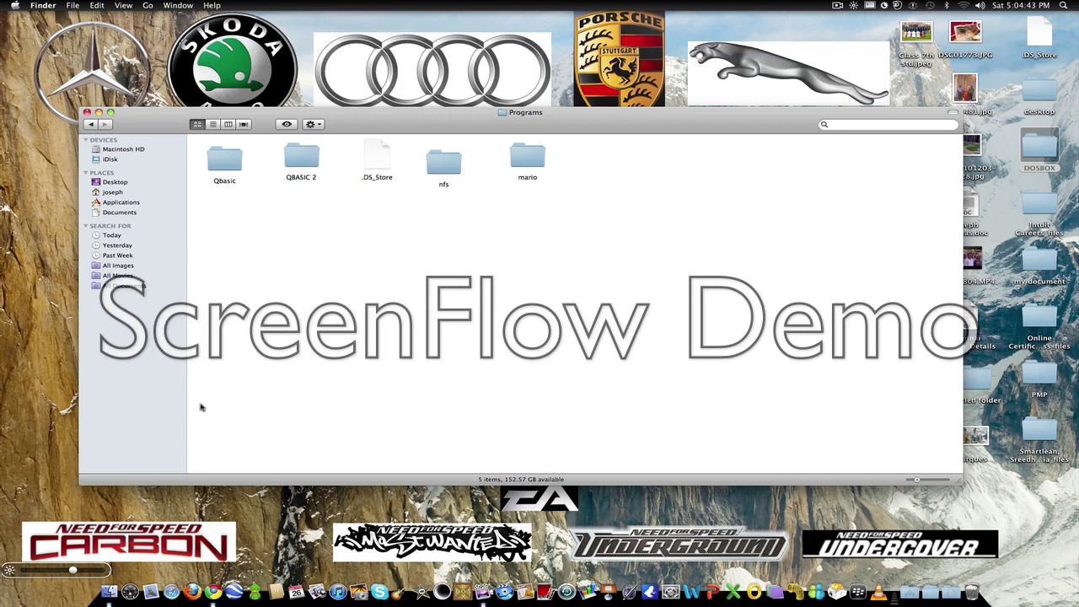
{"action": "left_click", "coordinate": [217, 573]}
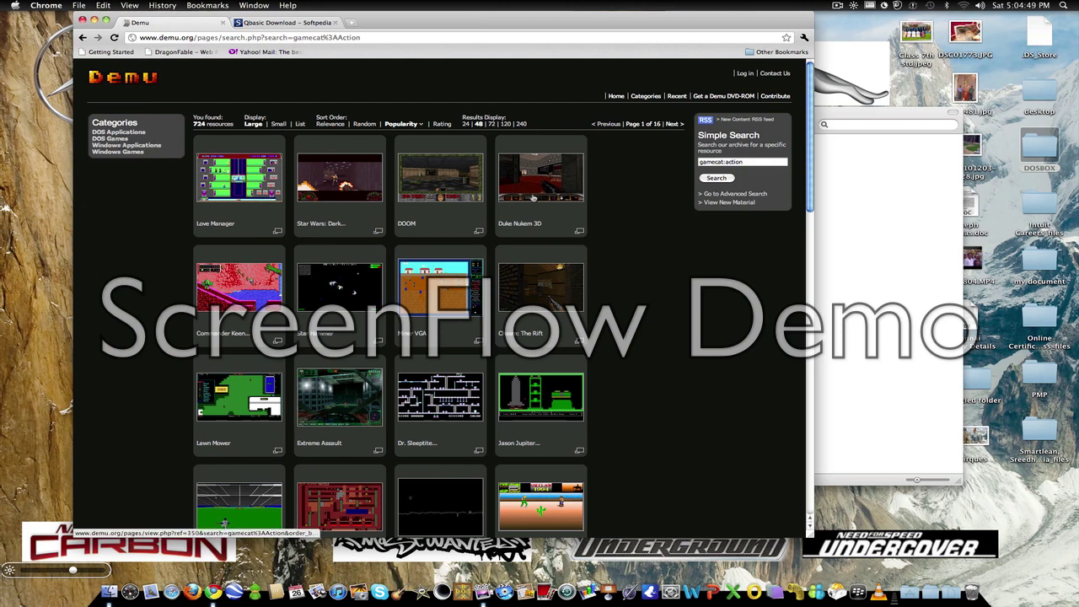
Hide Chrome, go up to the DOSBOX folder and reopen Programs in Finder
{"action": "left_click", "coordinate": [96, 21]}
{"action": "left_click", "coordinate": [441, 163]}
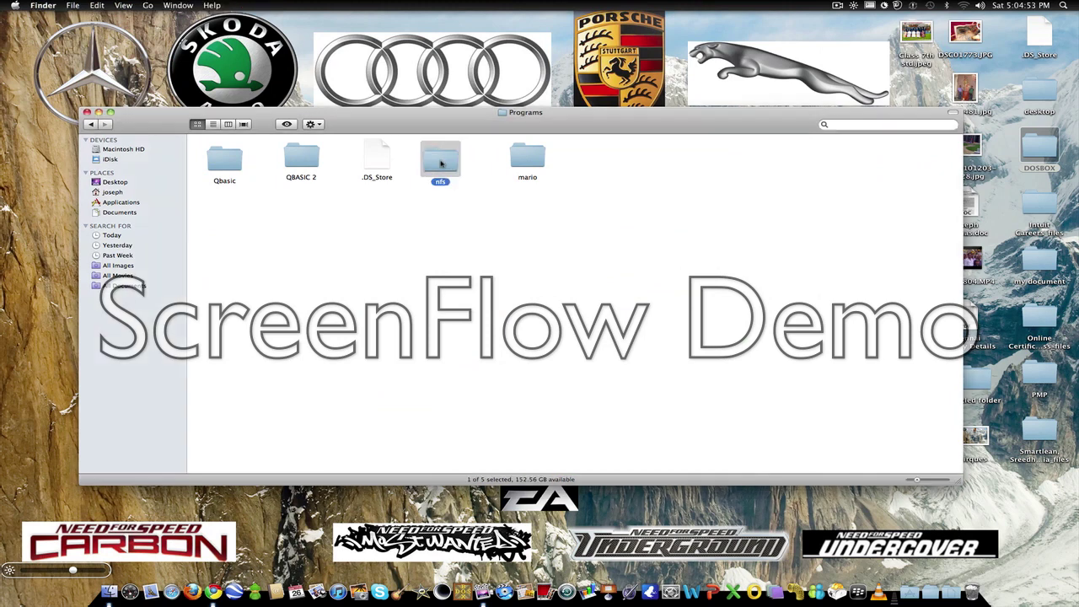
{"action": "left_click", "coordinate": [91, 124]}
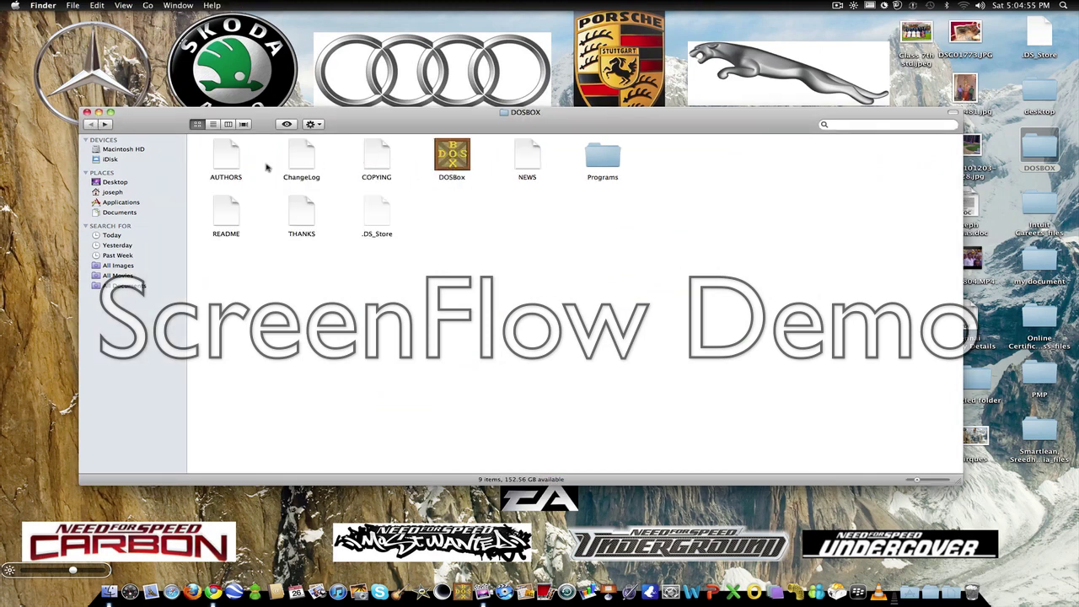
{"action": "double_click", "coordinate": [608, 157]}
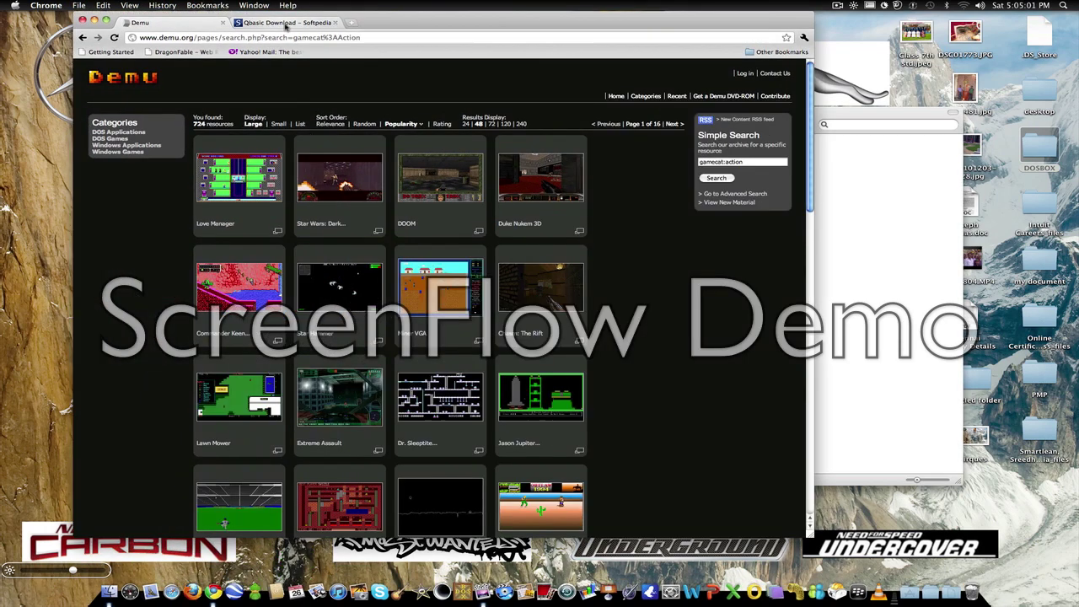
Show Softpedia's Qbasic 1.0 download page, then return Finder to the DOSBOX folder
{"action": "left_click", "coordinate": [285, 24]}
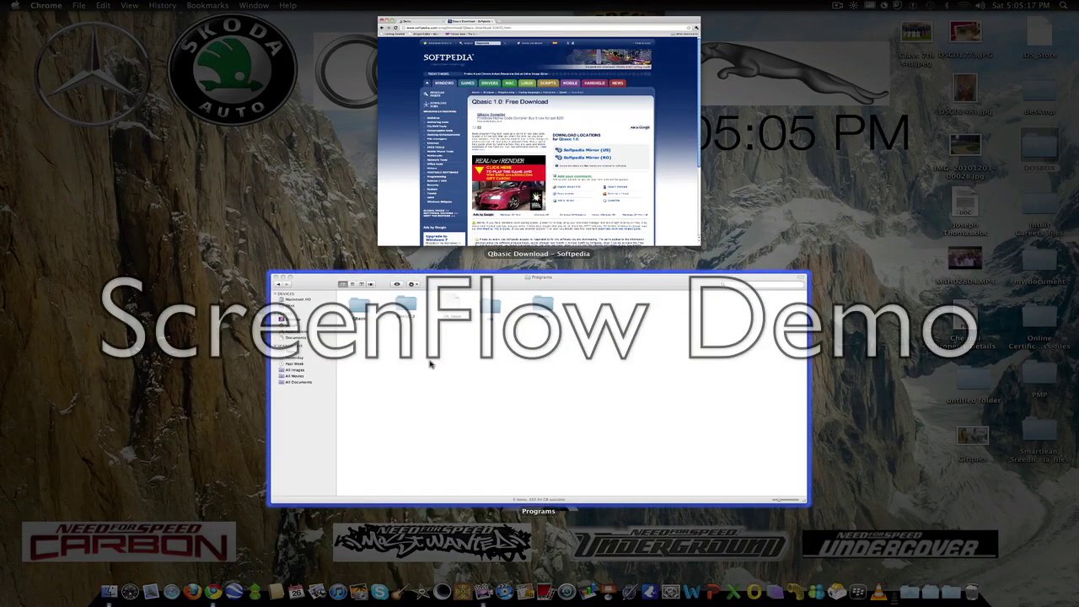
{"action": "left_click", "coordinate": [429, 361]}
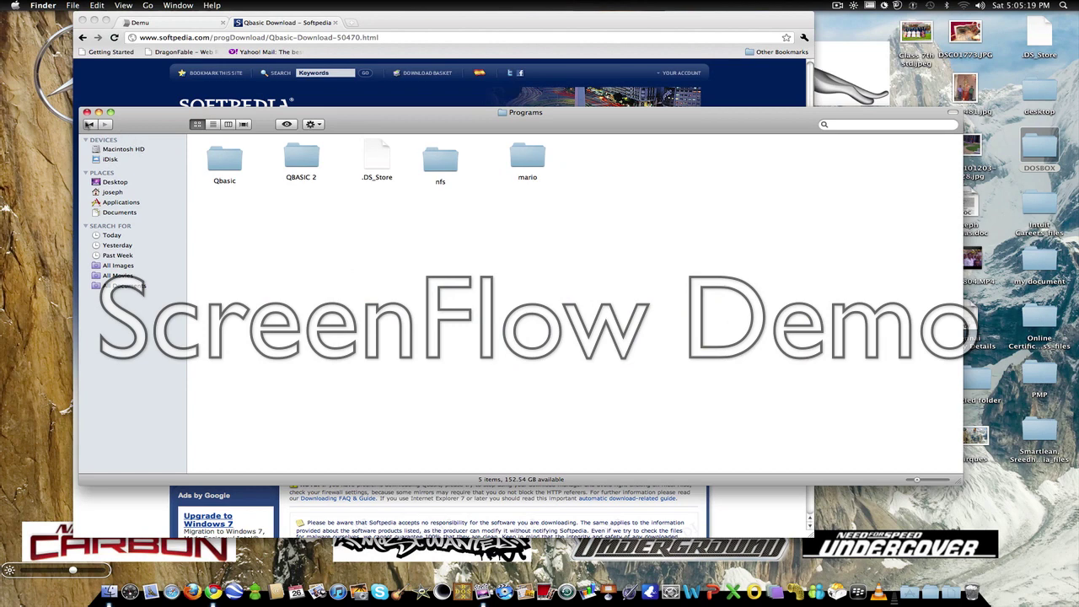
{"action": "left_click", "coordinate": [91, 124]}
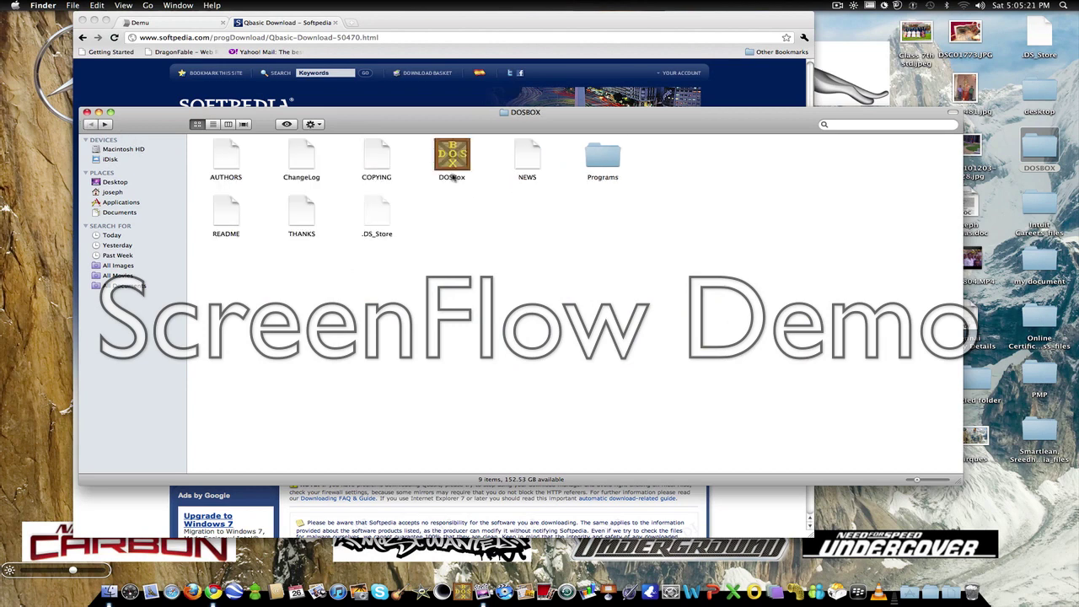
Launch DOSBox, mount the programs folder as drive C and switch to C:
{"action": "double_click", "coordinate": [452, 174]}
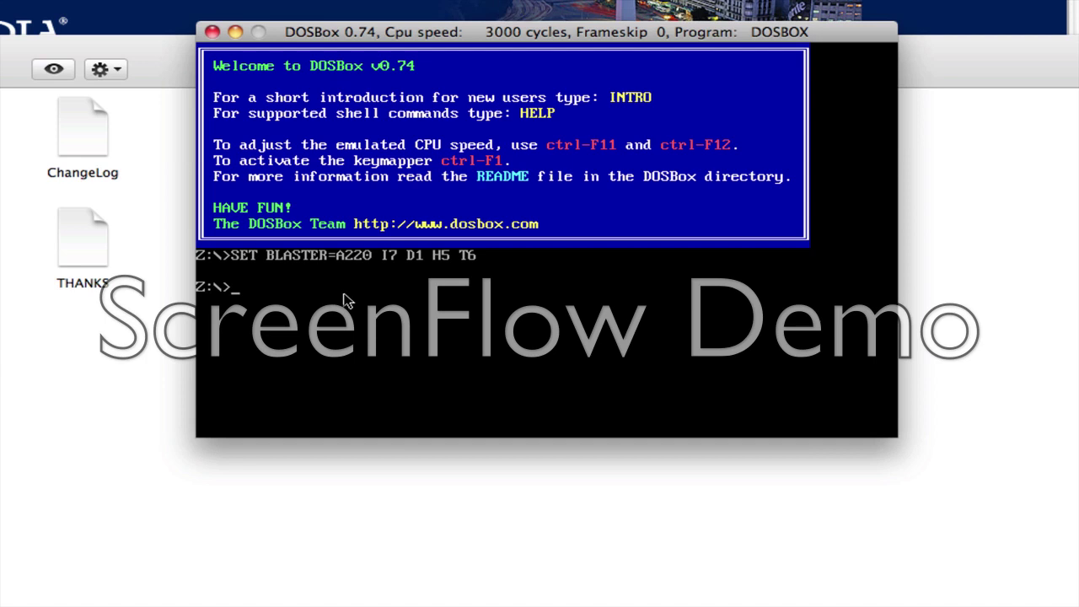
{"action": "type", "text": "mount c programs"}
{"action": "key", "text": "Return"}
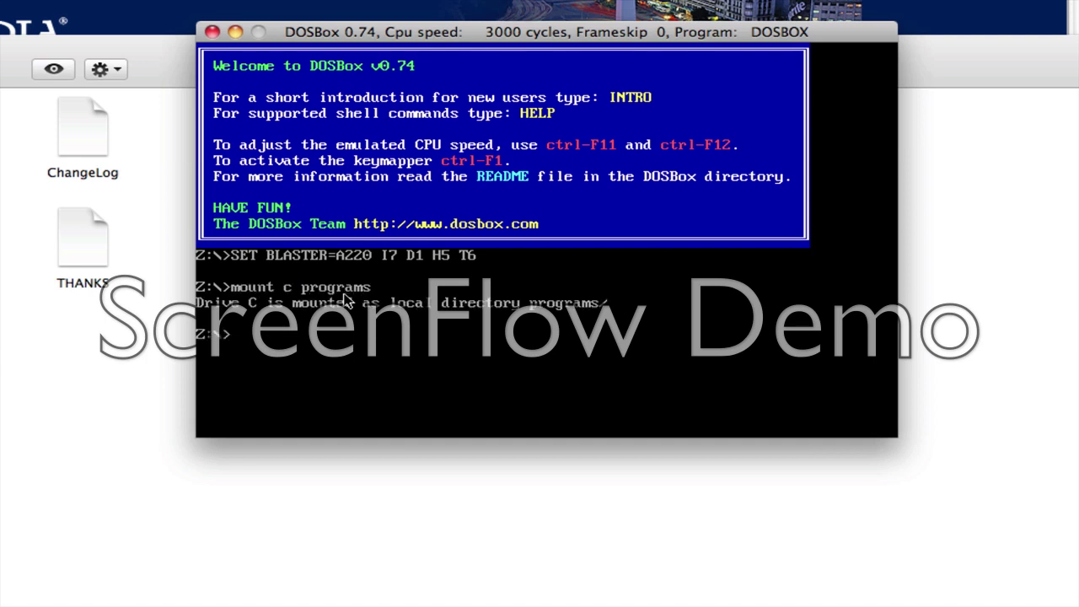
{"action": "type", "text": "C"}
{"action": "key", "text": "BackSpace"}
{"action": "key", "text": "Return"}
List drive C with dir and move into the QBASIC directory
{"action": "type", "text": "dir"}
{"action": "key", "text": "Return"}
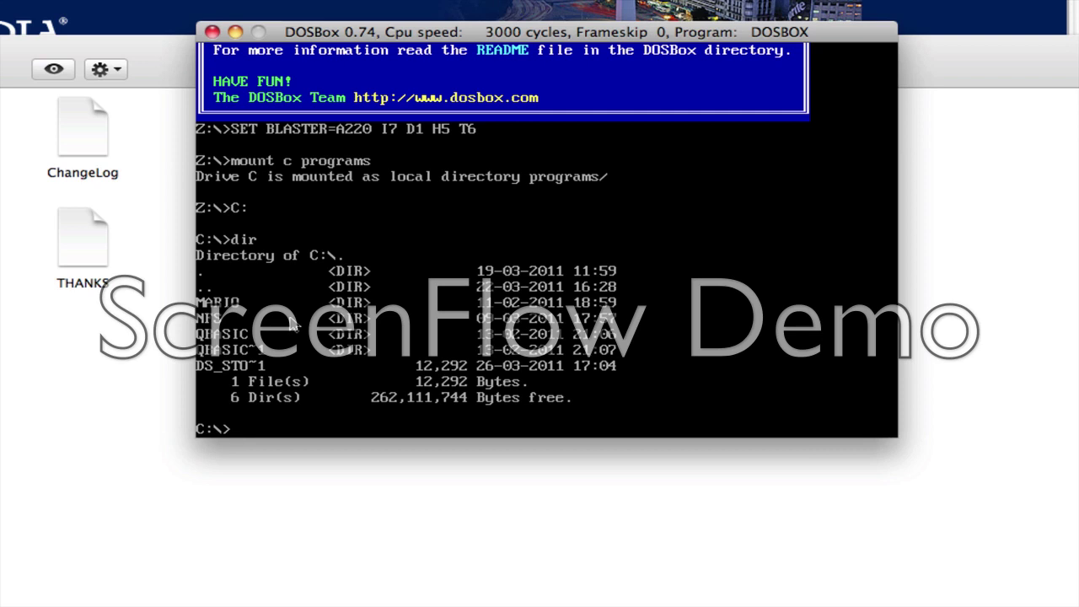
{"action": "type", "text": "qbasic"}
{"action": "key", "text": "Return"}
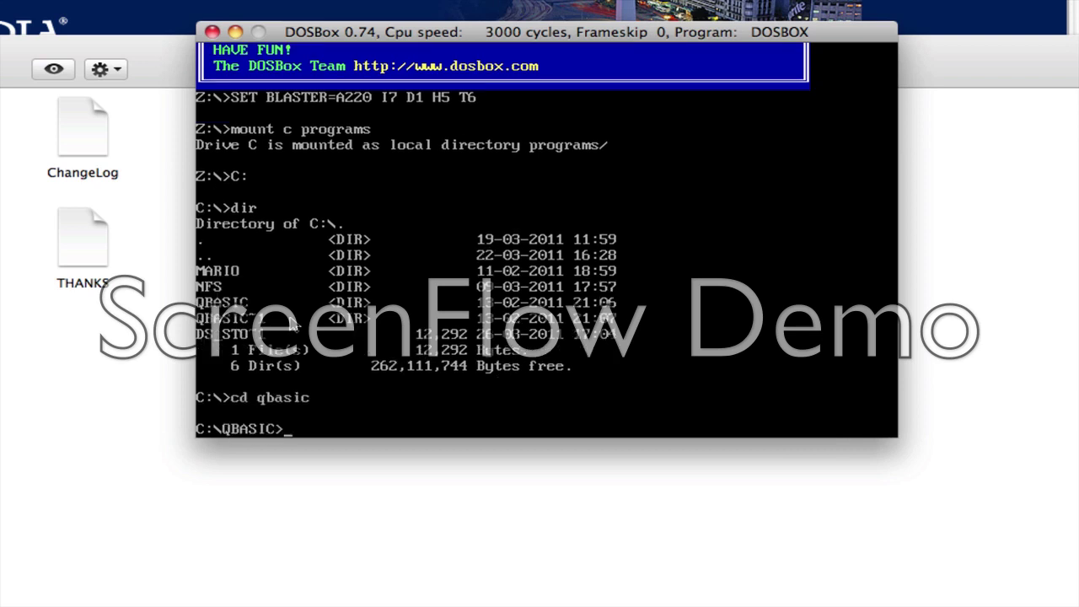
Start QBasic and dismiss the welcome help to reach the empty editor
{"action": "type", "text": "qbasic"}
{"action": "key", "text": "Return"}
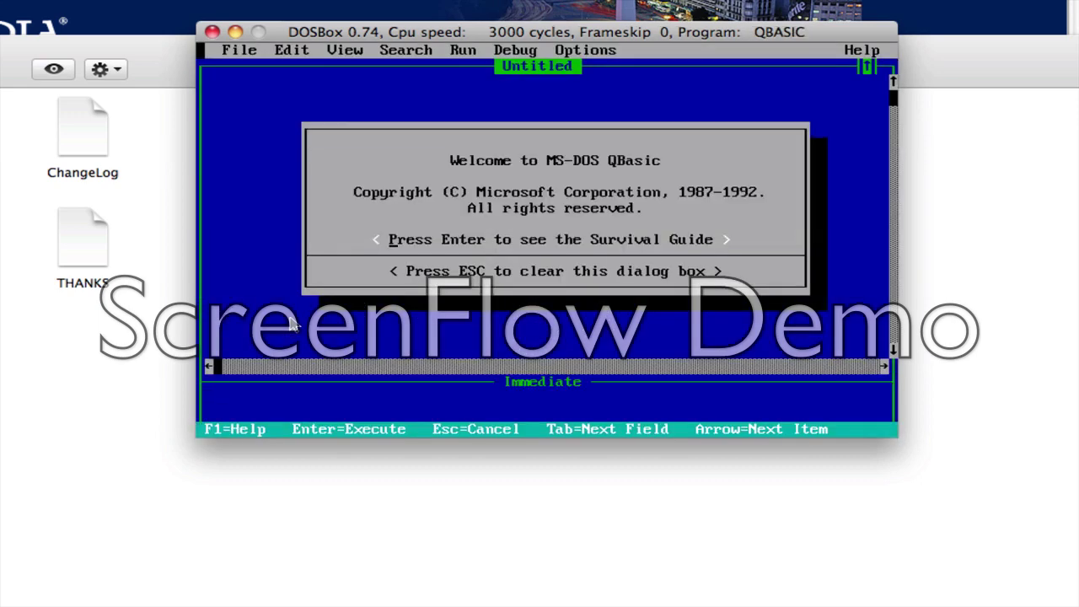
{"action": "key", "text": "Return"}
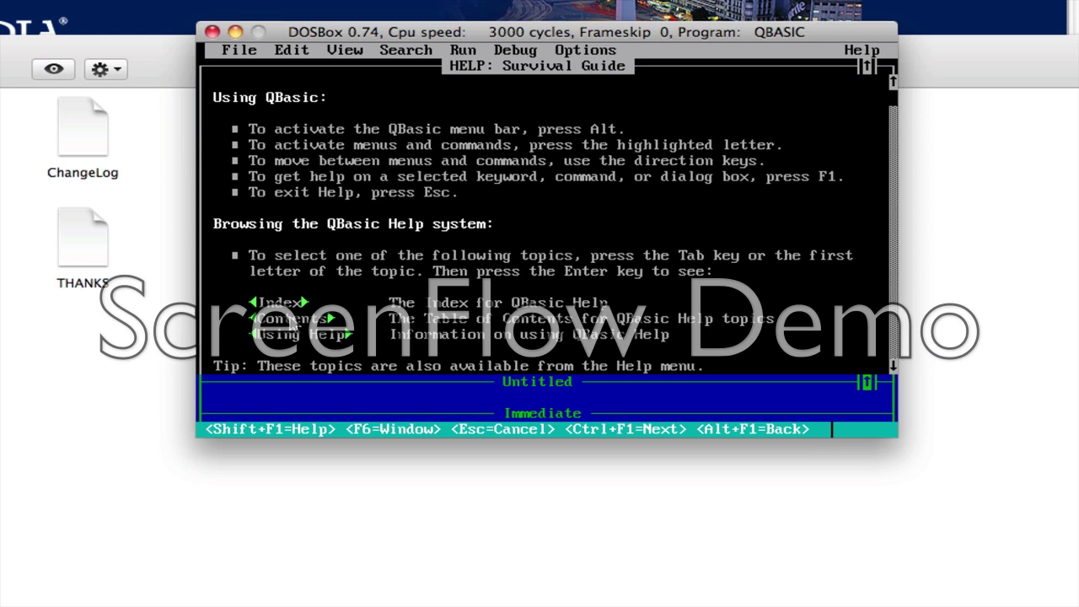
{"action": "key", "text": "Escape"}
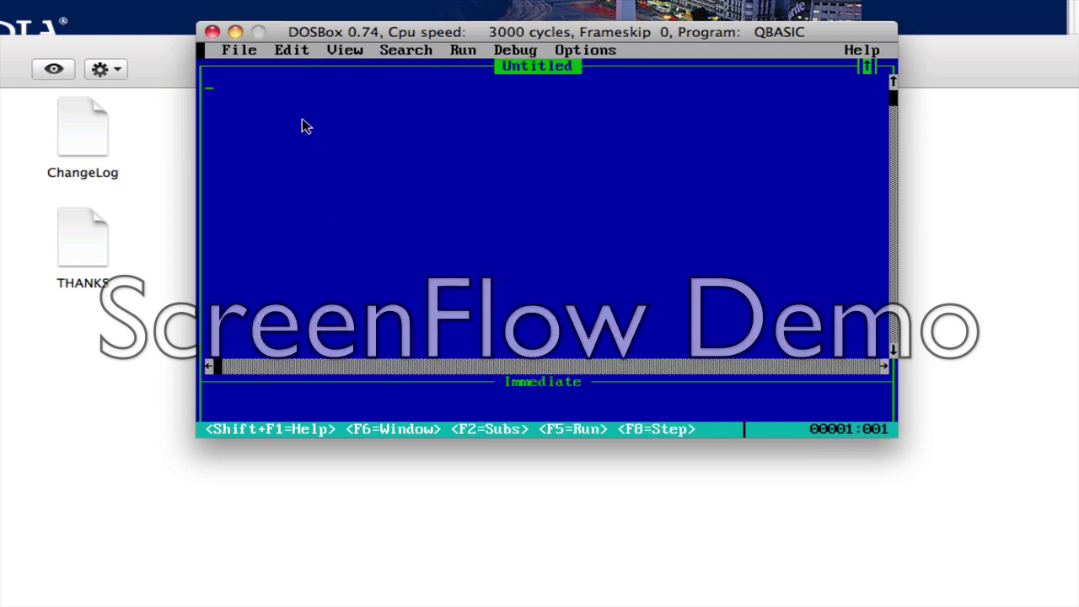
Enter CLS, SCREEN 12, LINE (200,200)-(400,100), END and run it with F5
{"action": "type", "text": "cls"}
{"action": "key", "text": "Return"}
{"action": "type", "text": "screen 12"}
{"action": "key", "text": "Return"}
{"action": "type", "text": "line (200,200"}
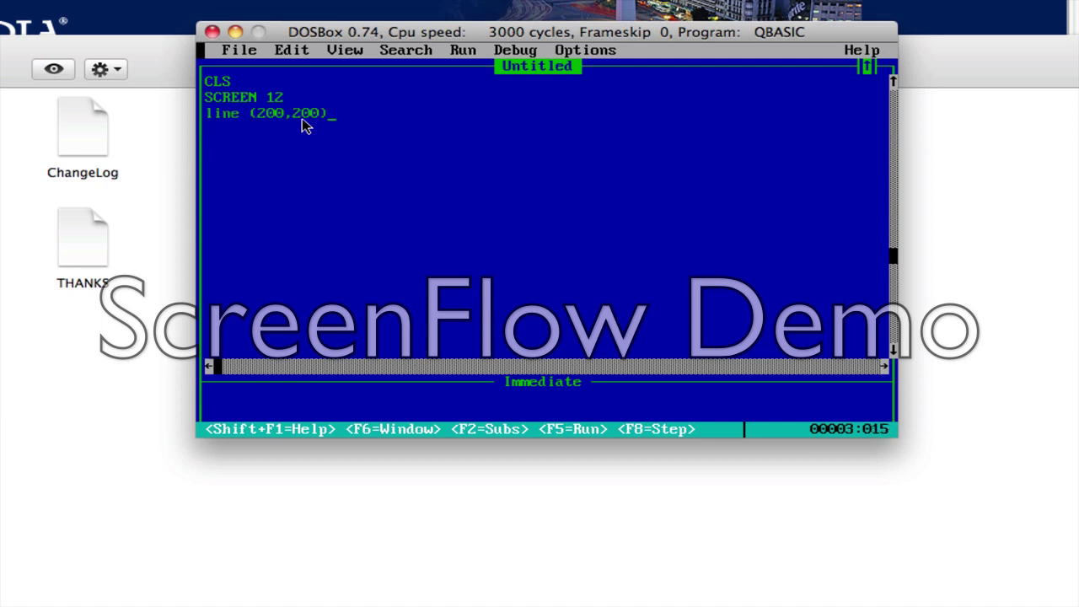
{"action": "type", "text": ")-(400,"}
{"action": "type", "text": "00"}
{"action": "key", "text": "BackSpace"}
{"action": "key", "text": "BackSpace"}
{"action": "type", "text": "100)"}
{"action": "key", "text": "Return"}
{"action": "type", "text": "en"}
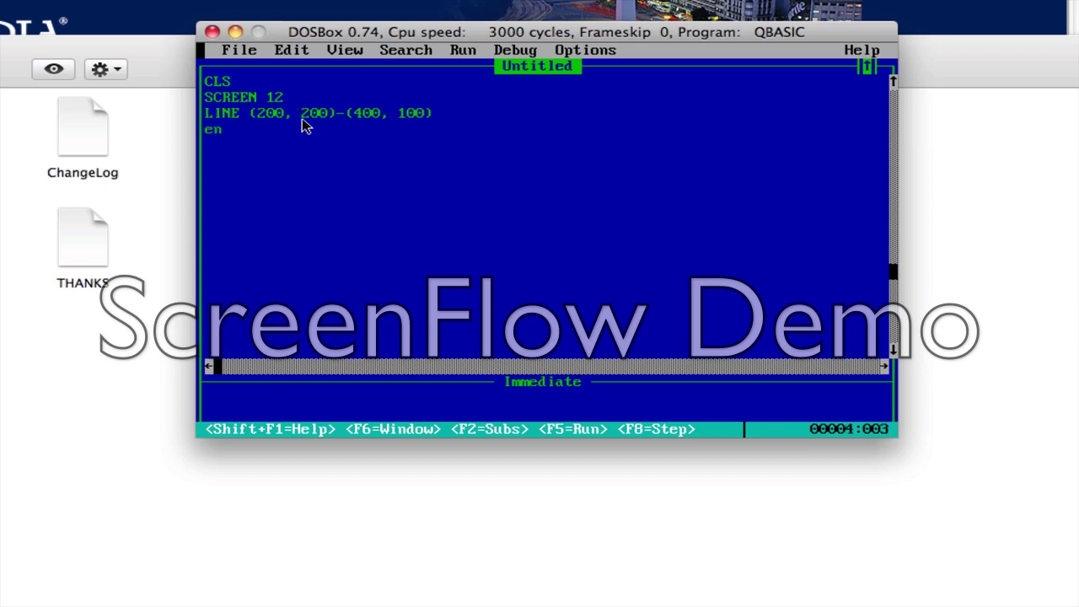
{"action": "type", "text": "d"}
{"action": "key", "text": "Return"}
{"action": "key", "text": "F5"}
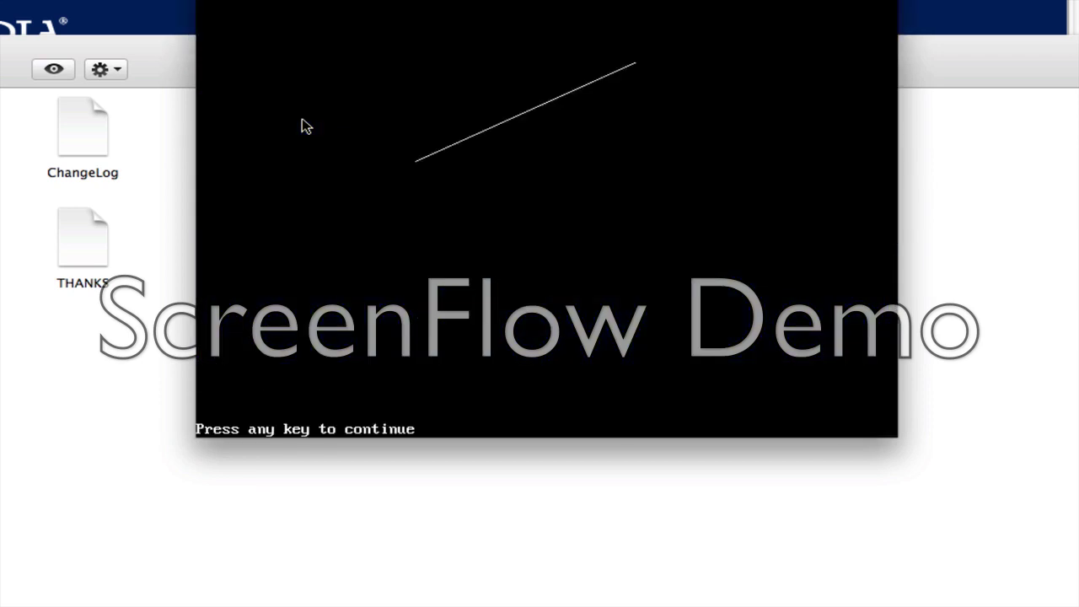
{"action": "key", "text": "space"}
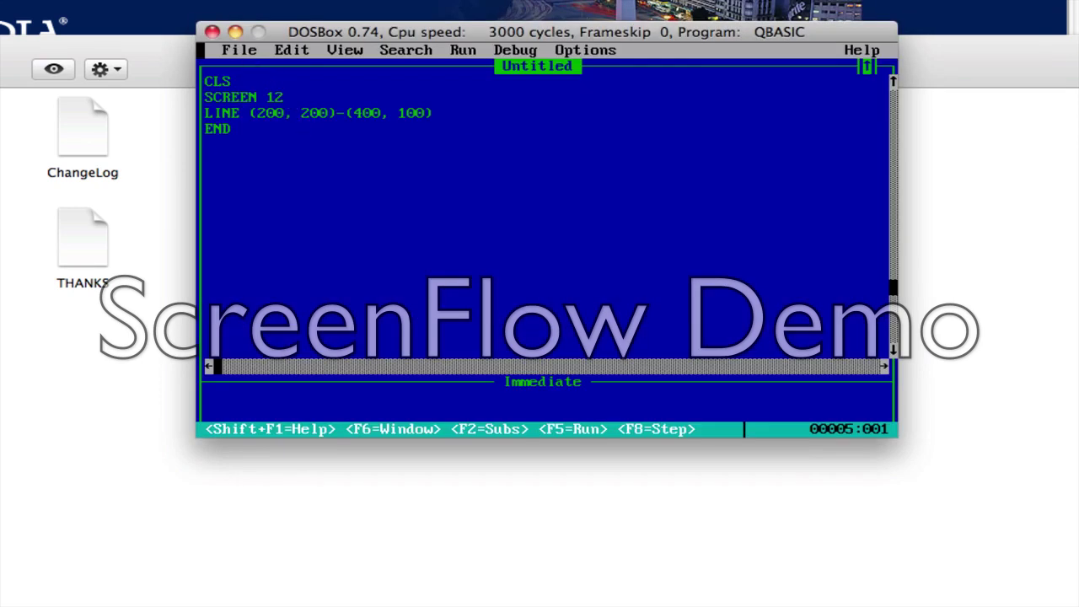
Exit QBasic through File > Exit, choosing No to saving the program
{"action": "left_click", "coordinate": [246, 50]}
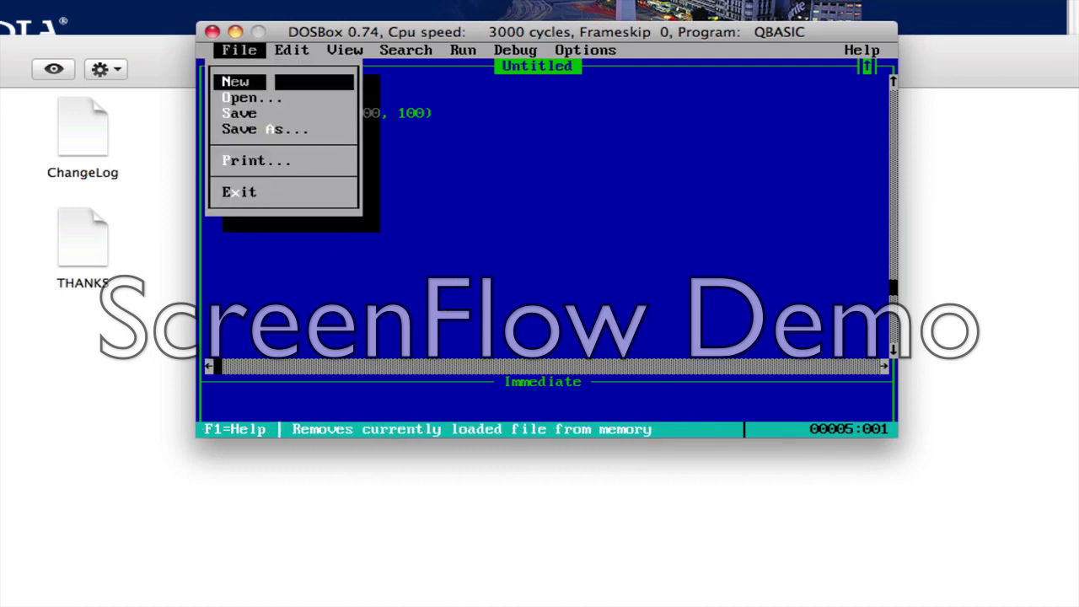
{"action": "left_click", "coordinate": [248, 191]}
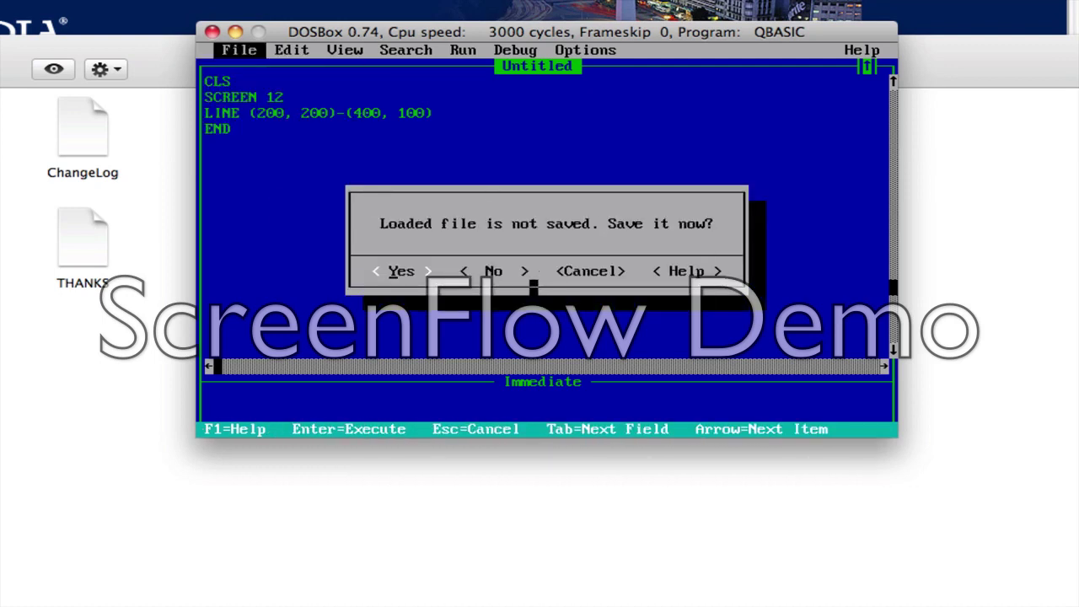
{"action": "left_click", "coordinate": [496, 270]}
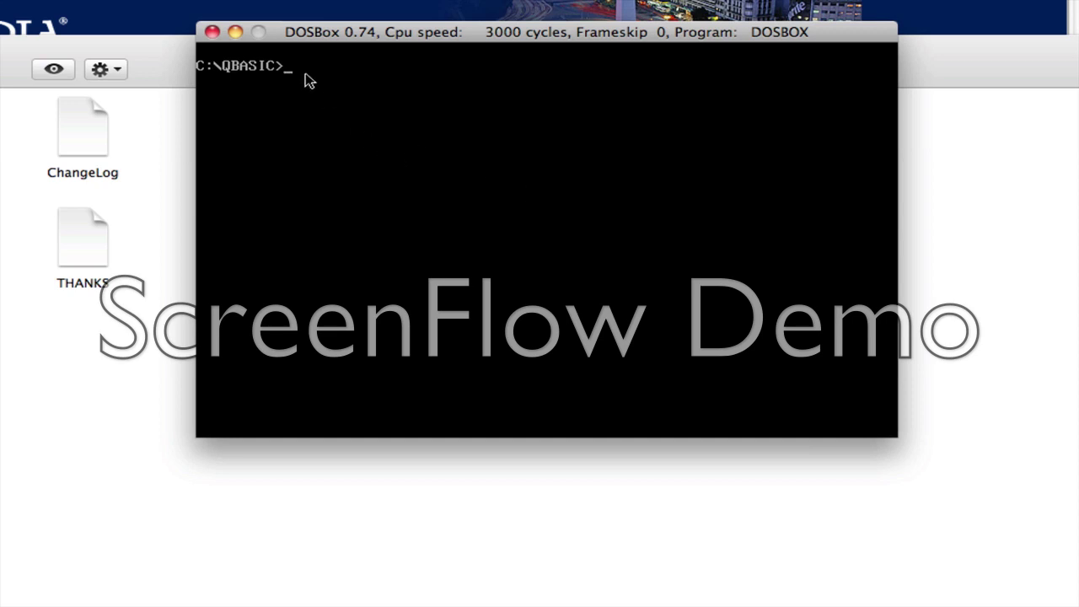
Restart DOSBox, mount programs as drive C, switch to C: and list it
{"action": "left_click", "coordinate": [212, 34]}
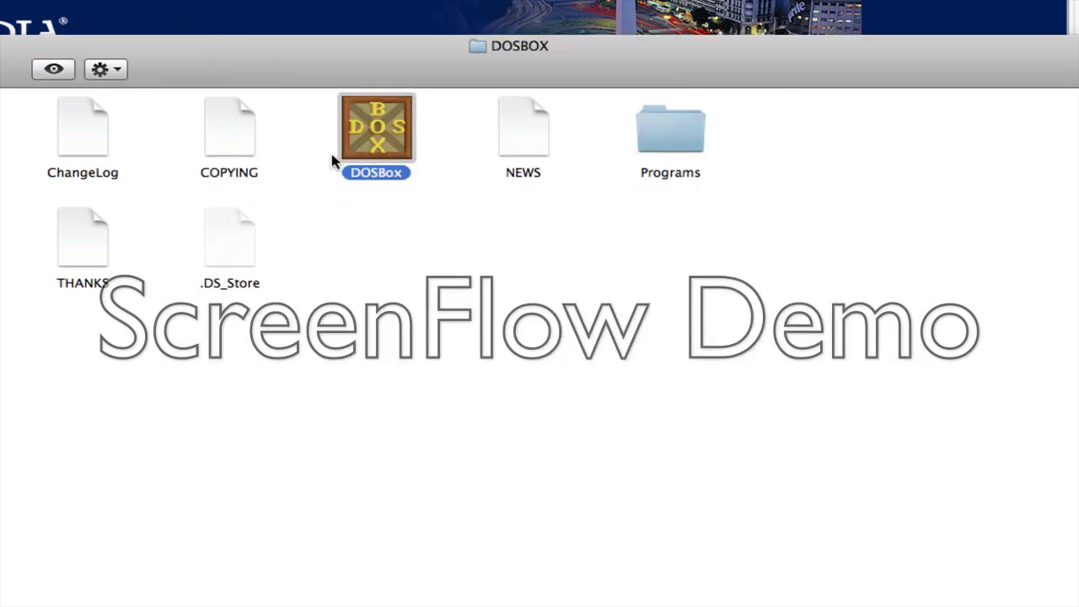
{"action": "double_click", "coordinate": [383, 181]}
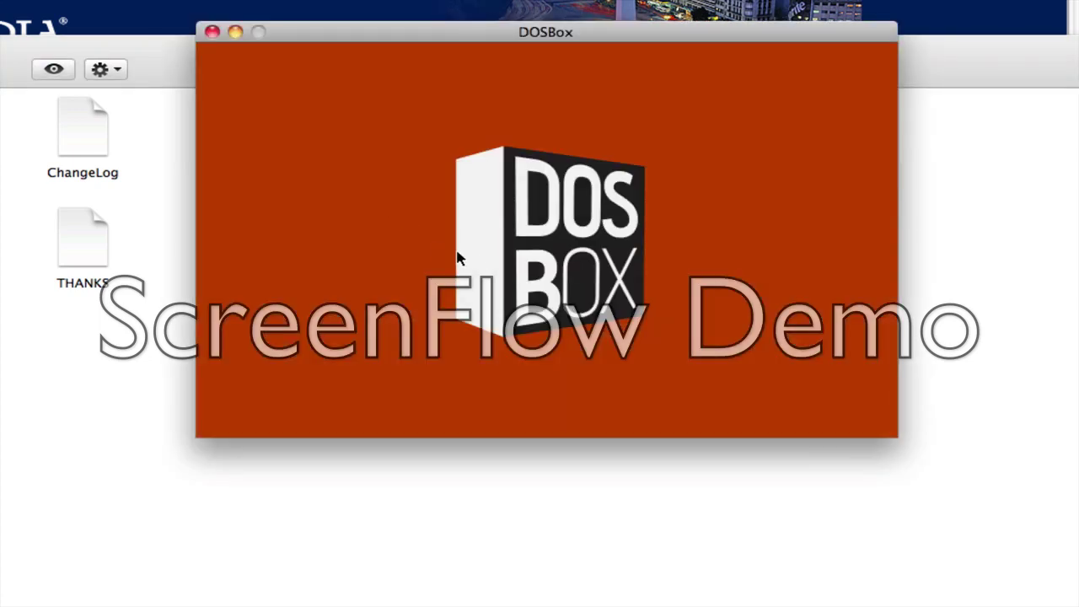
{"action": "type", "text": "m"}
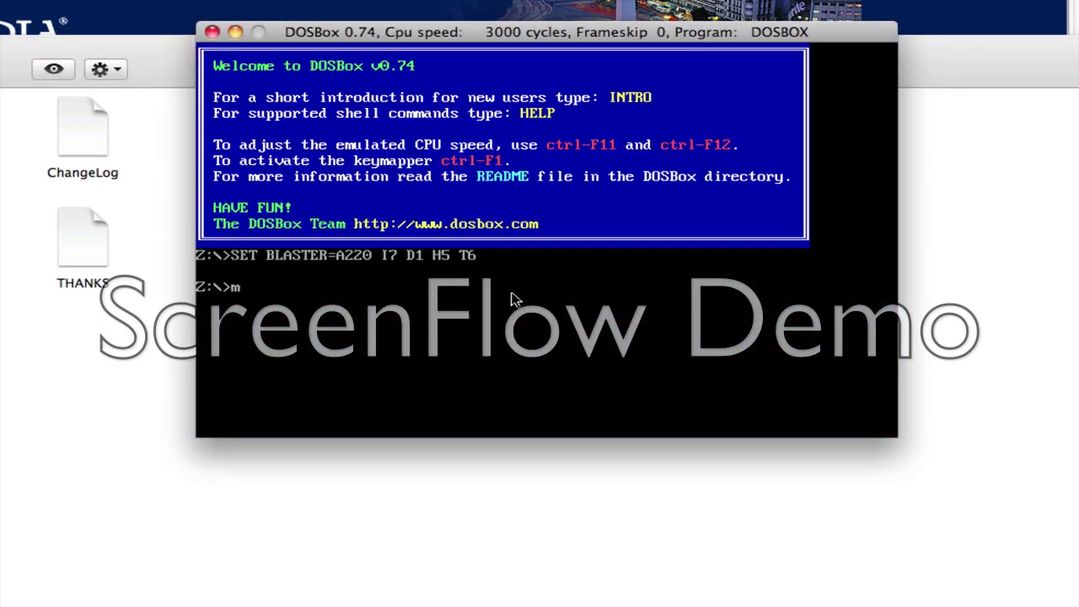
{"action": "type", "text": "ount c progra"}
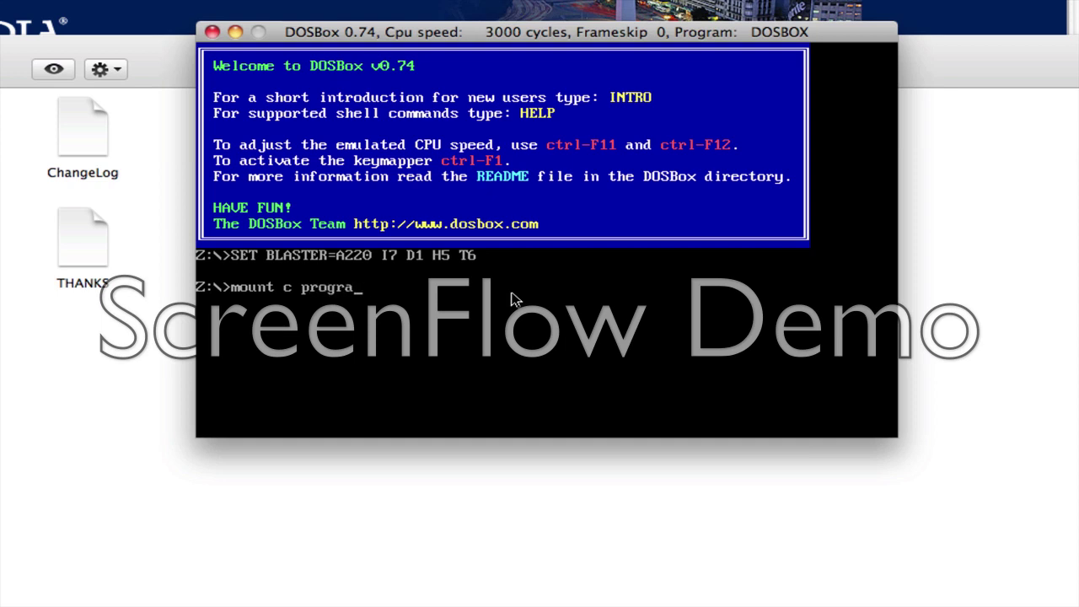
{"action": "type", "text": "nms"}
{"action": "key", "text": "Return"}
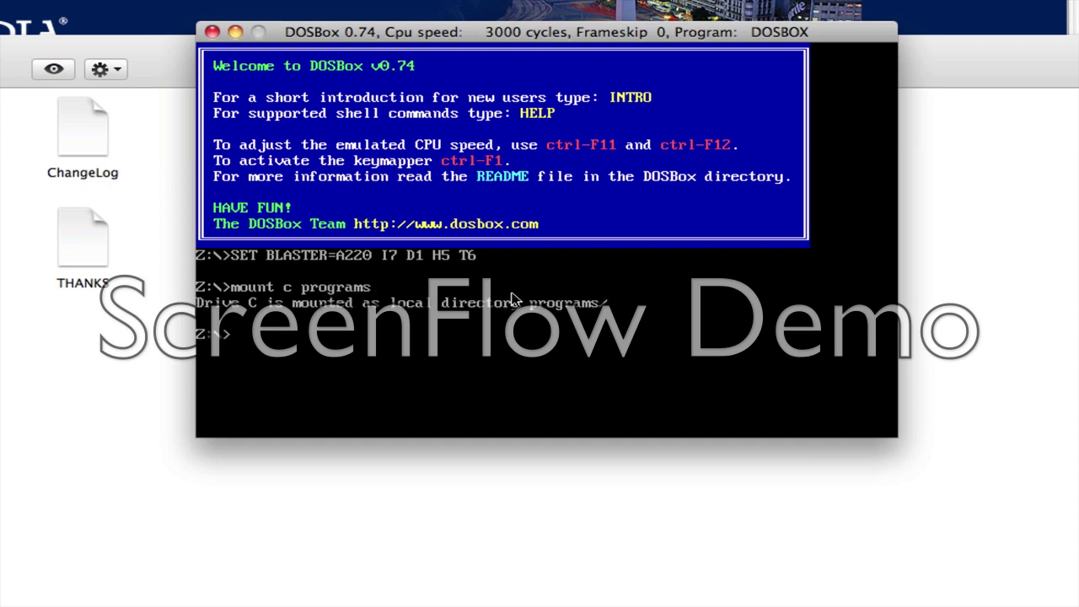
{"action": "key", "text": "Return"}
{"action": "type", "text": "dir"}
{"action": "key", "text": "Return"}
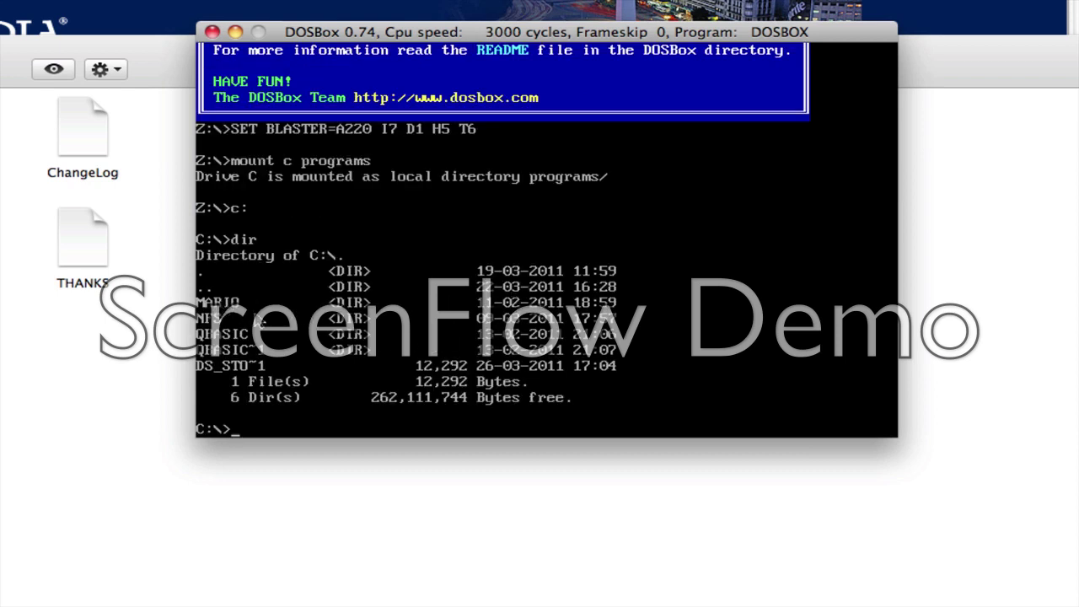
Enter the MARIO folder, list its files and run mario.exe
{"action": "type", "text": "mar"}
{"action": "key", "text": "BackSpace"}
{"action": "key", "text": "BackSpace"}
{"action": "key", "text": "BackSpace"}
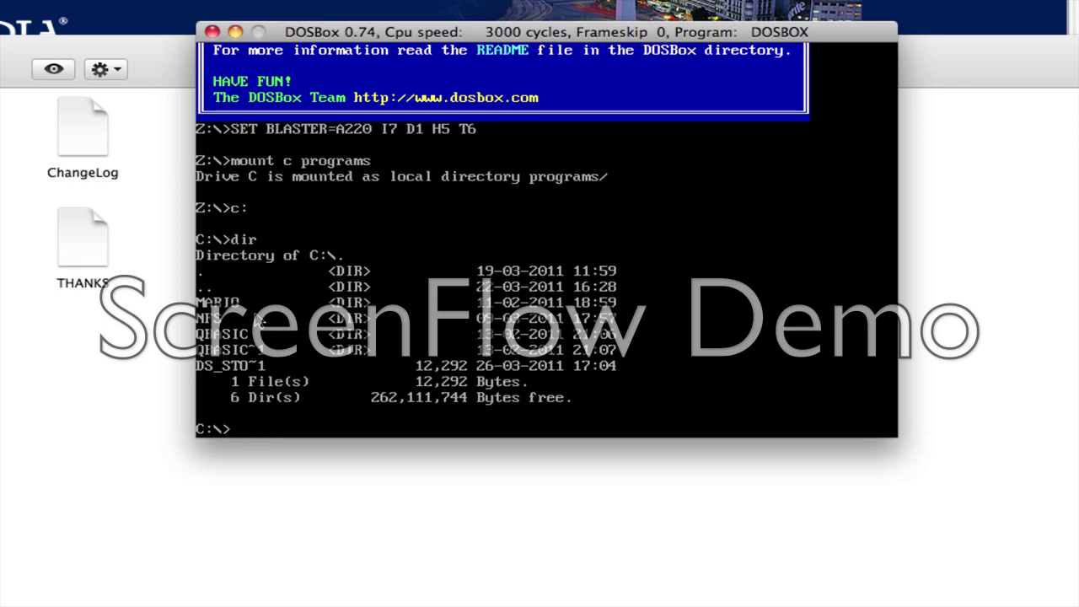
{"action": "type", "text": "cd mario"}
{"action": "key", "text": "Return"}
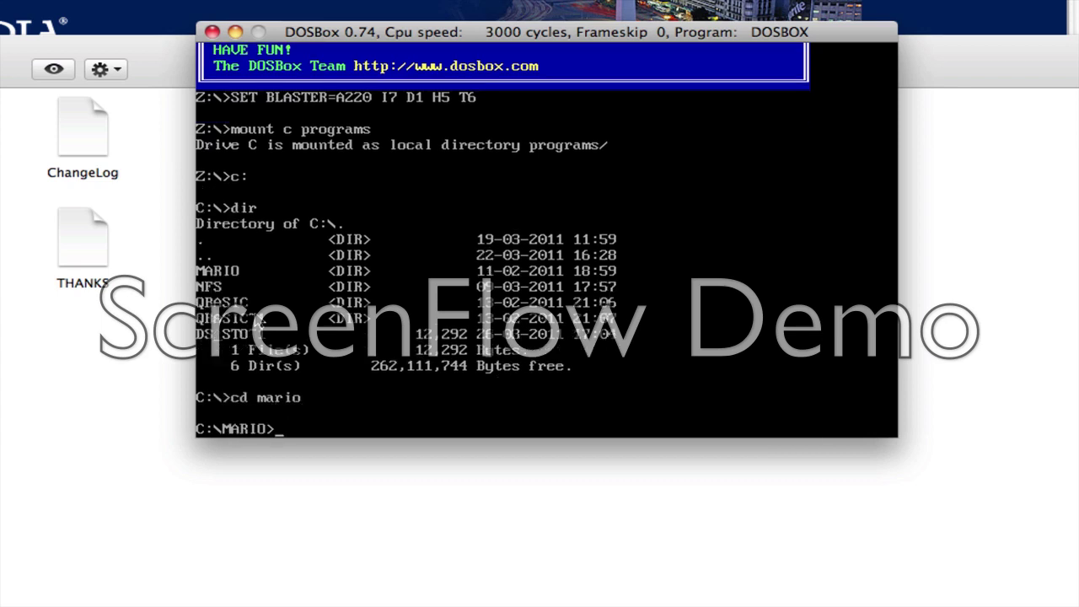
{"action": "type", "text": "dir"}
{"action": "key", "text": "Return"}
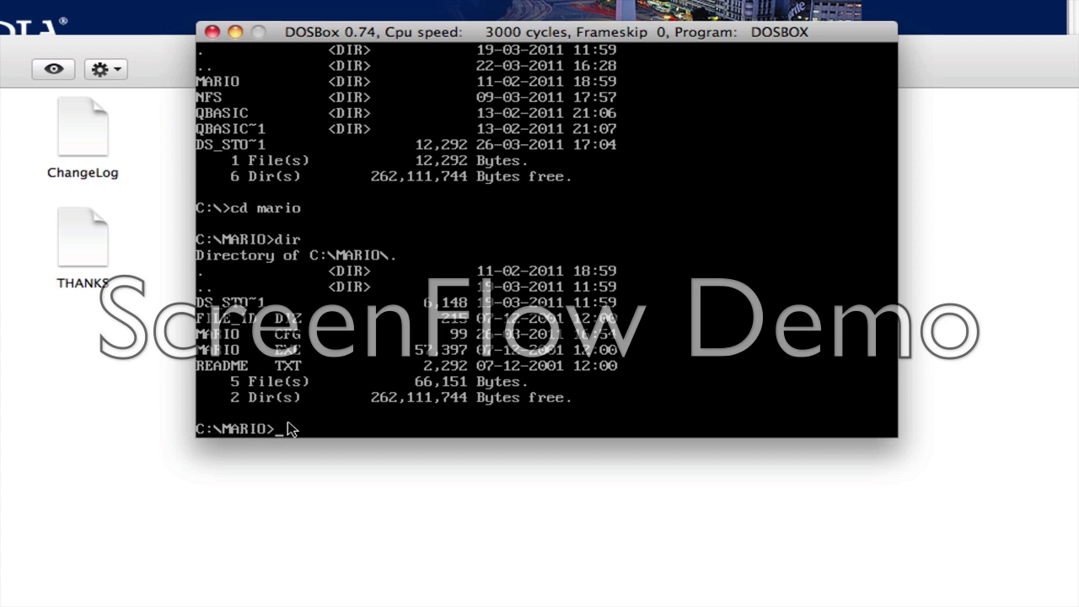
{"action": "type", "text": "mario.exe"}
{"action": "key", "text": "Return"}
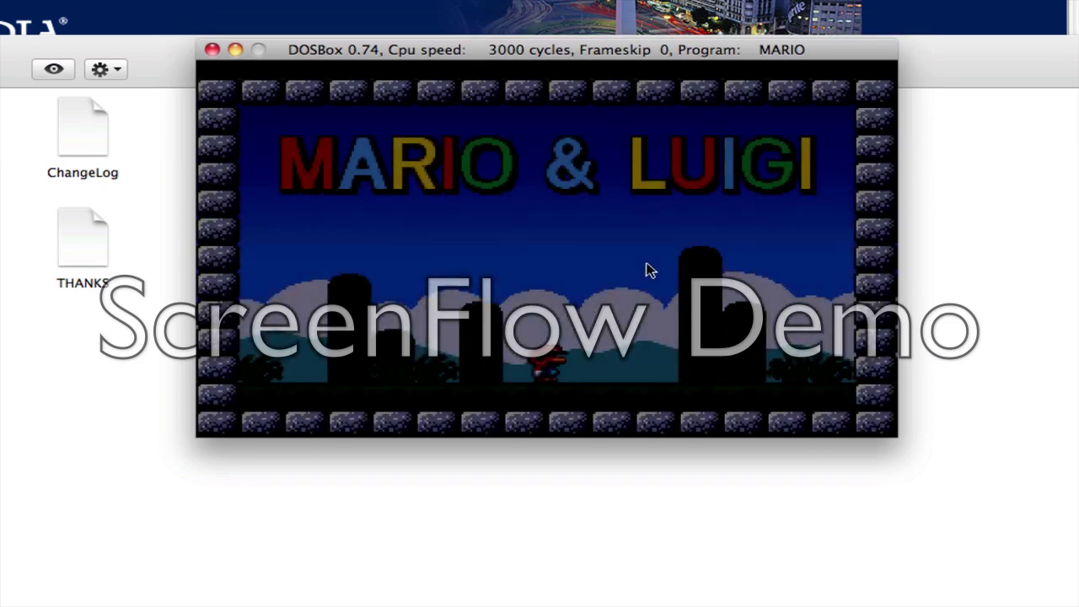
Choose END on the Mario & Luigi title menu to exit the game
{"action": "key", "text": "Down"}
{"action": "key", "text": "Down"}
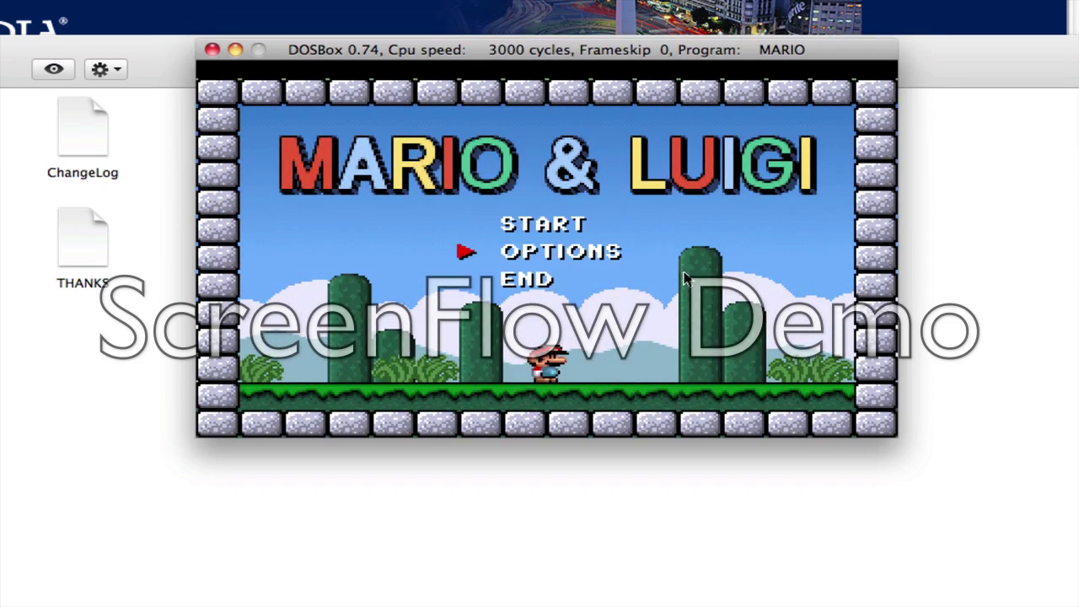
{"action": "key", "text": "Return"}
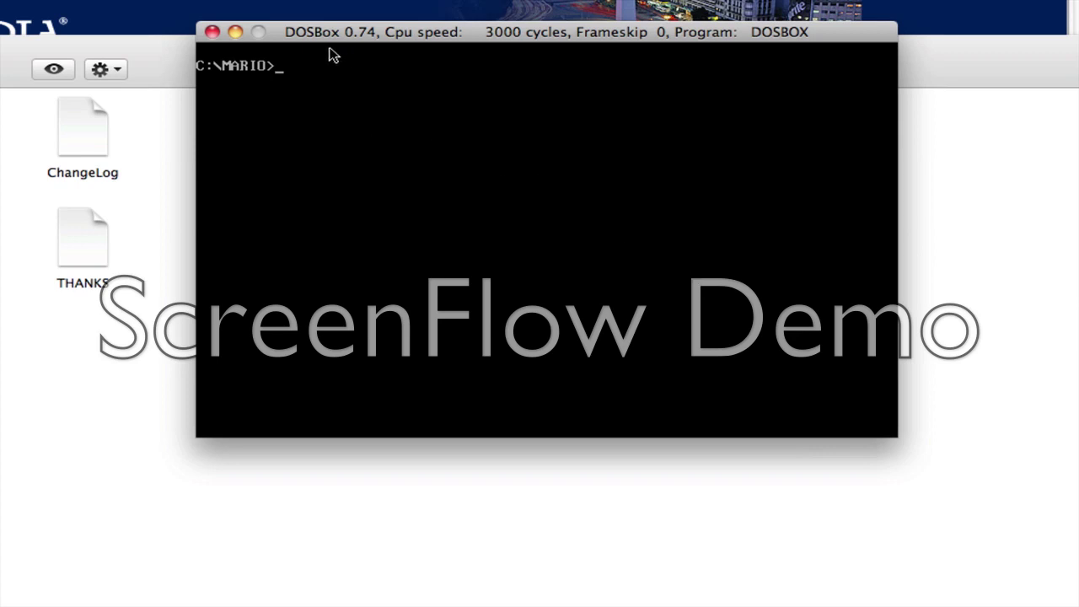
Close DOSBox, reposition the DOSBOX Finder window, and open NEWS in TextEdit
{"action": "left_click", "coordinate": [213, 33]}
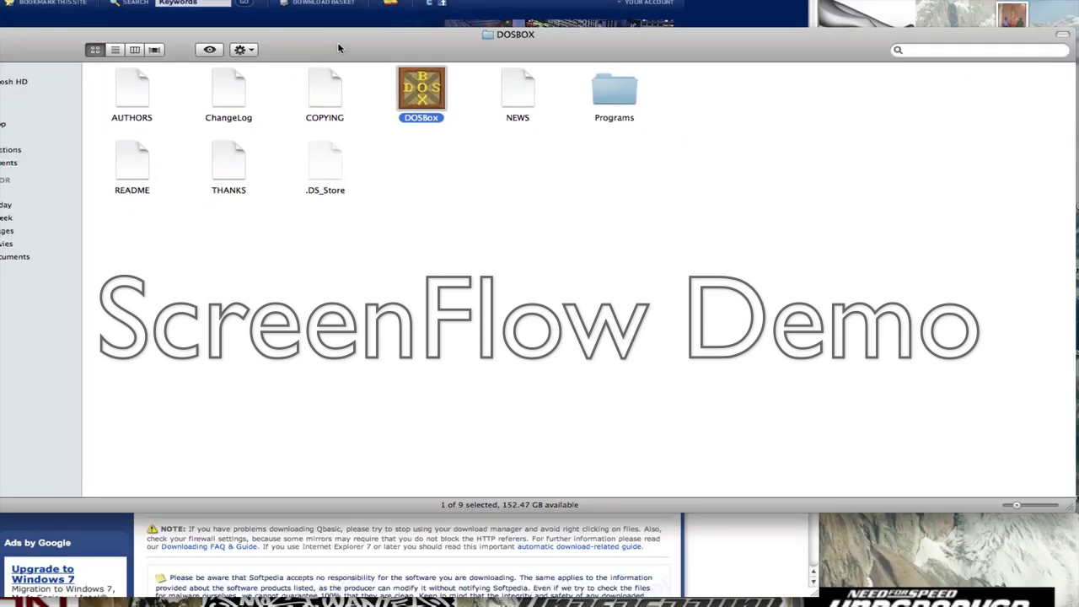
{"action": "left_click_drag", "start_coordinate": [338, 48], "coordinate": [356, 54]}
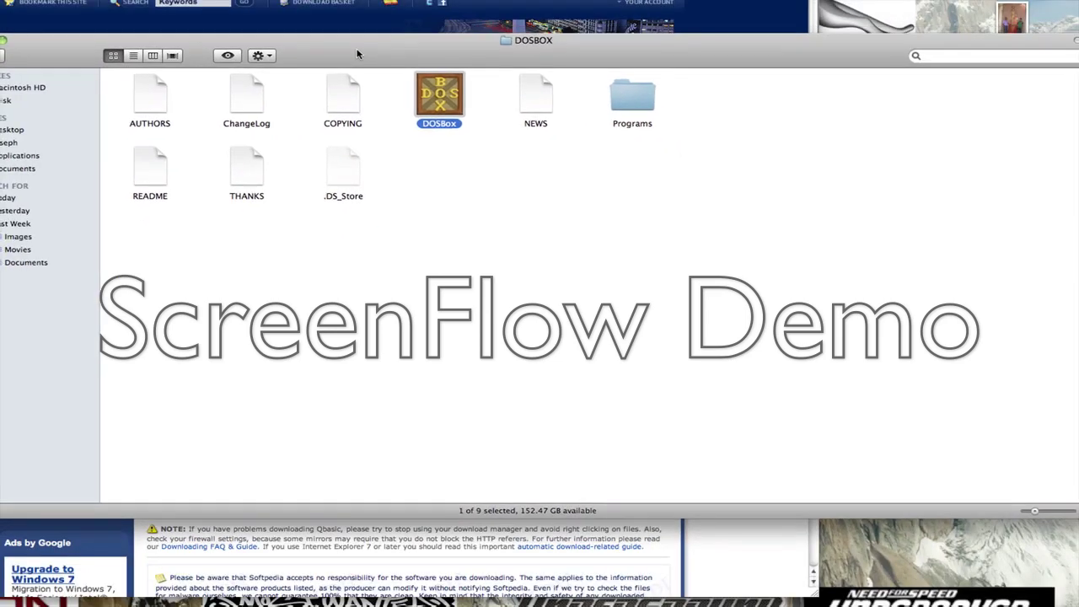
{"action": "double_click", "coordinate": [543, 126]}
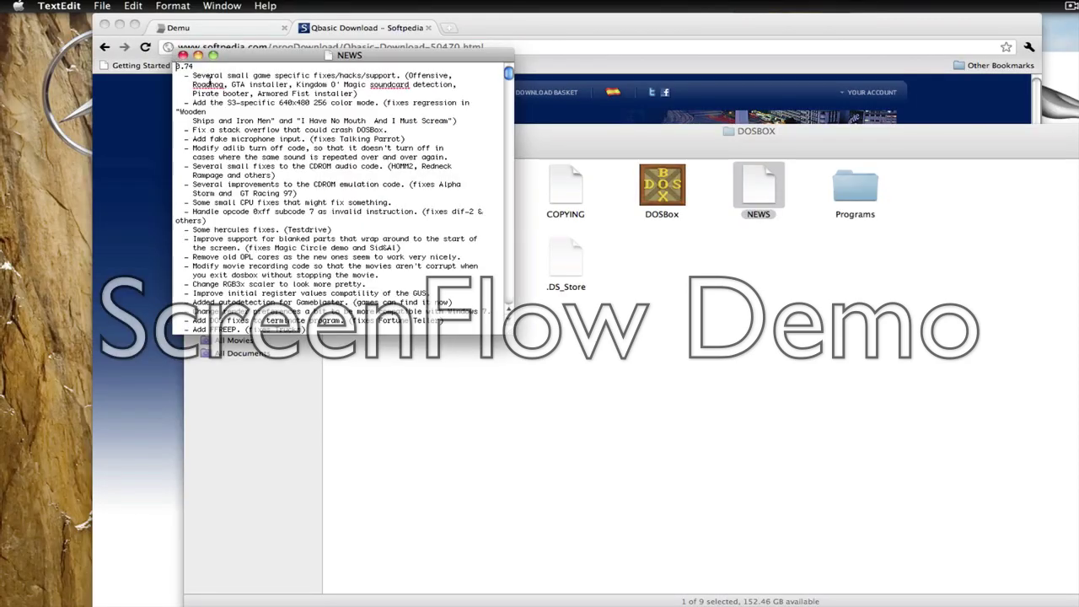
Scroll through the NEWS changelog, close it, and move the DOSBOX Finder window
{"action": "scroll", "coordinate": [262, 203], "scroll_direction": "down", "scroll_amount": 10}
{"action": "scroll", "coordinate": [259, 202], "scroll_direction": "down", "scroll_amount": 10}
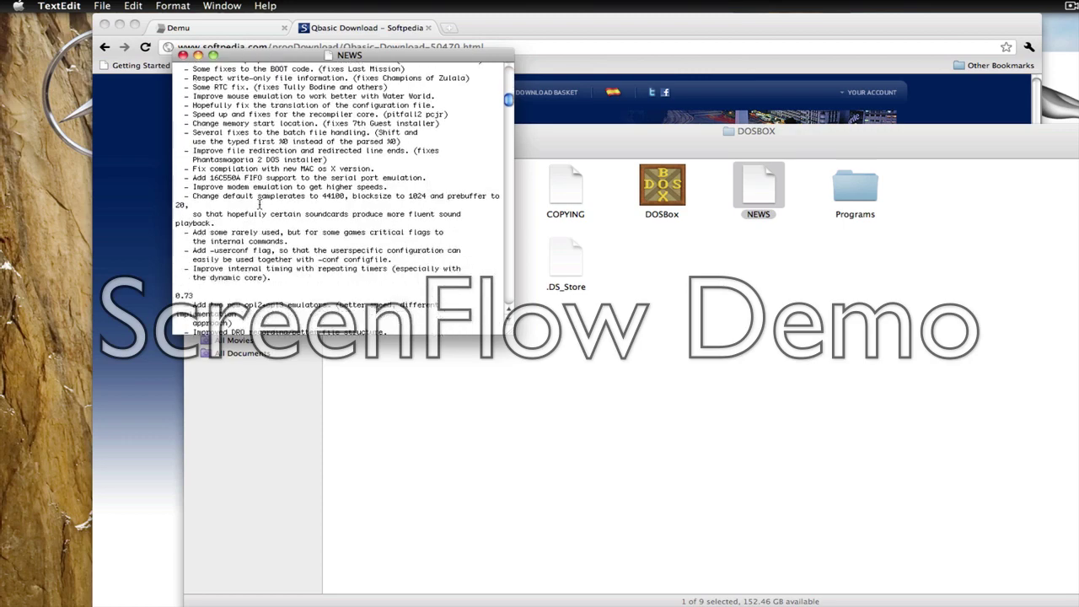
{"action": "scroll", "coordinate": [183, 259], "scroll_direction": "down", "scroll_amount": 10}
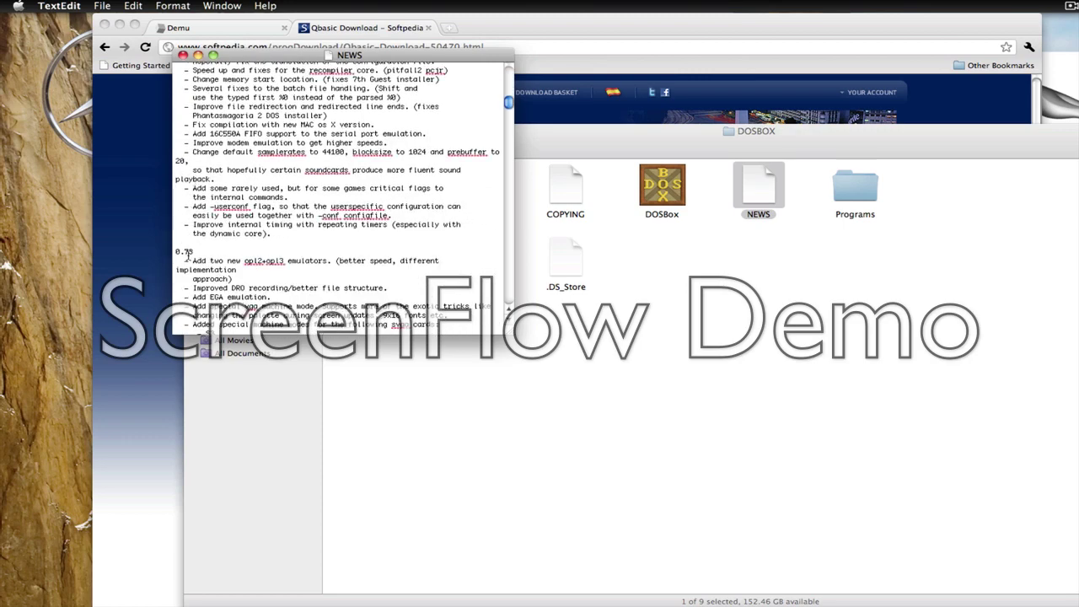
{"action": "scroll", "coordinate": [213, 240], "scroll_direction": "up", "scroll_amount": 15}
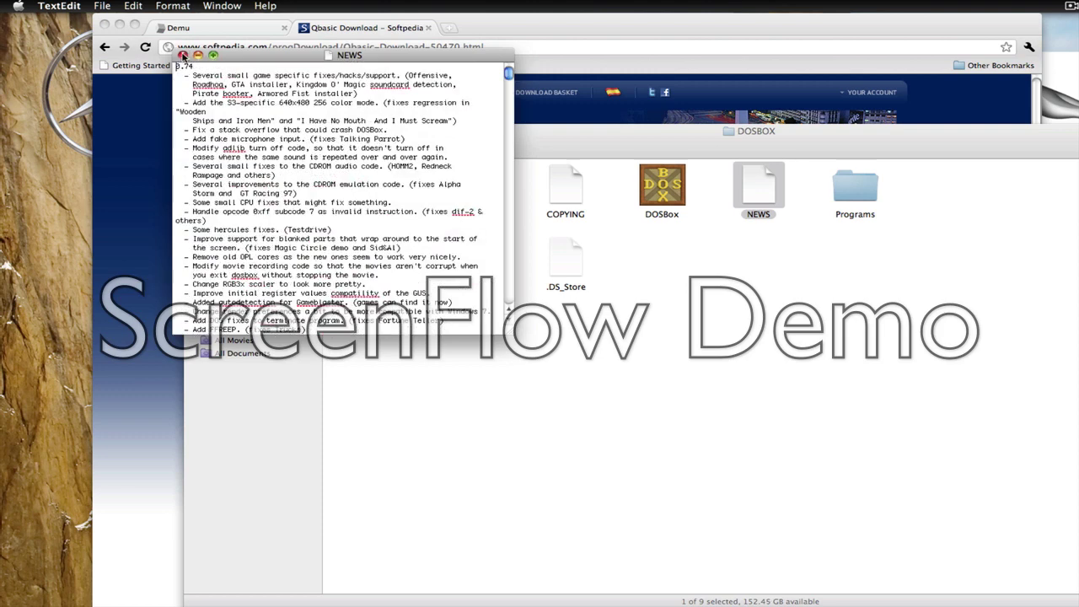
{"action": "left_click", "coordinate": [183, 55]}
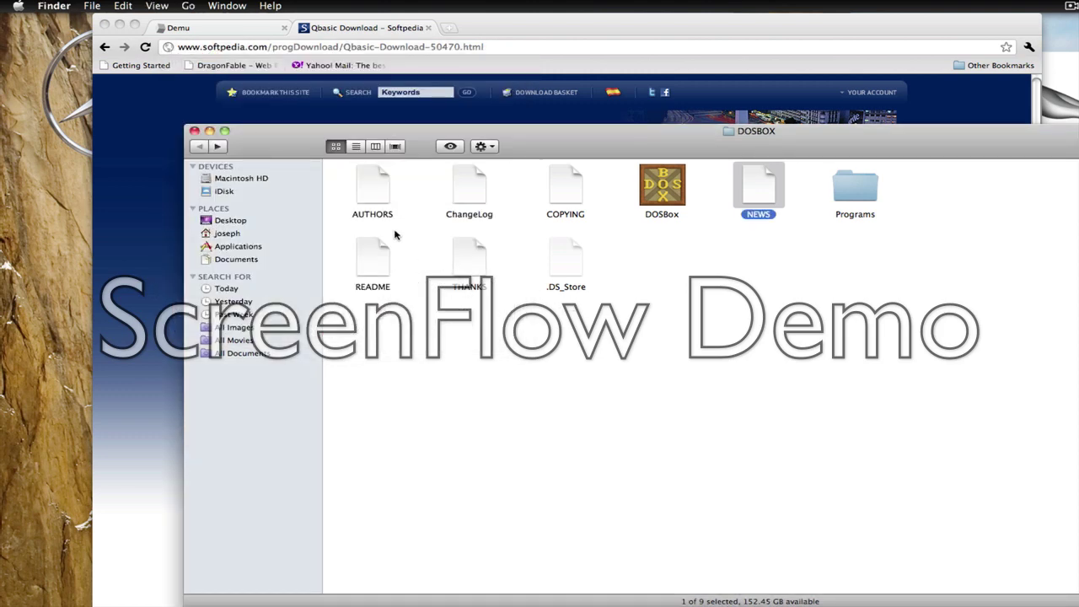
{"action": "left_click_drag", "start_coordinate": [559, 149], "coordinate": [487, 107]}
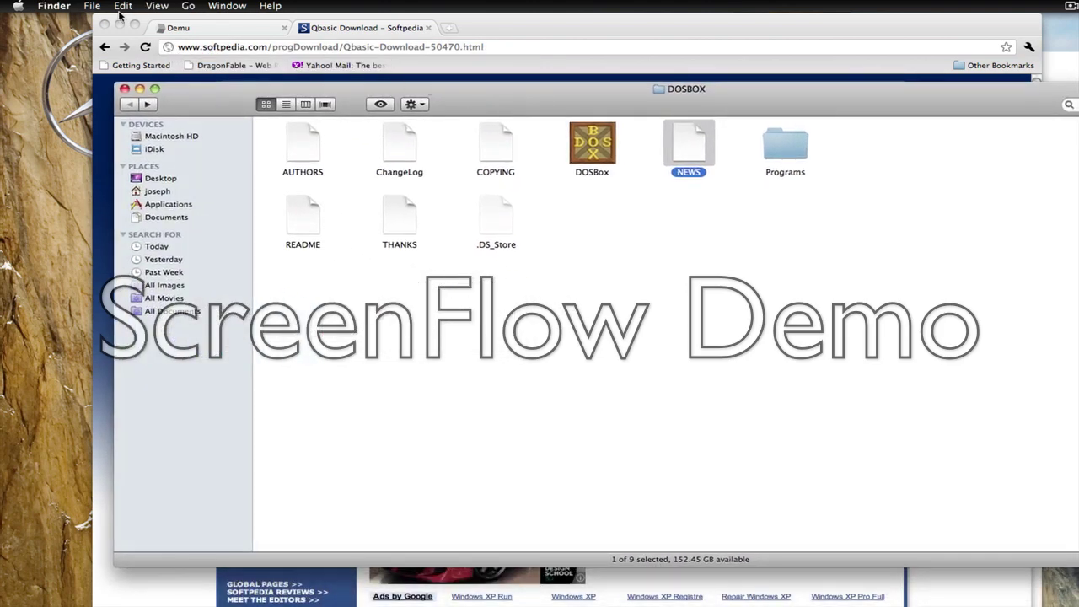